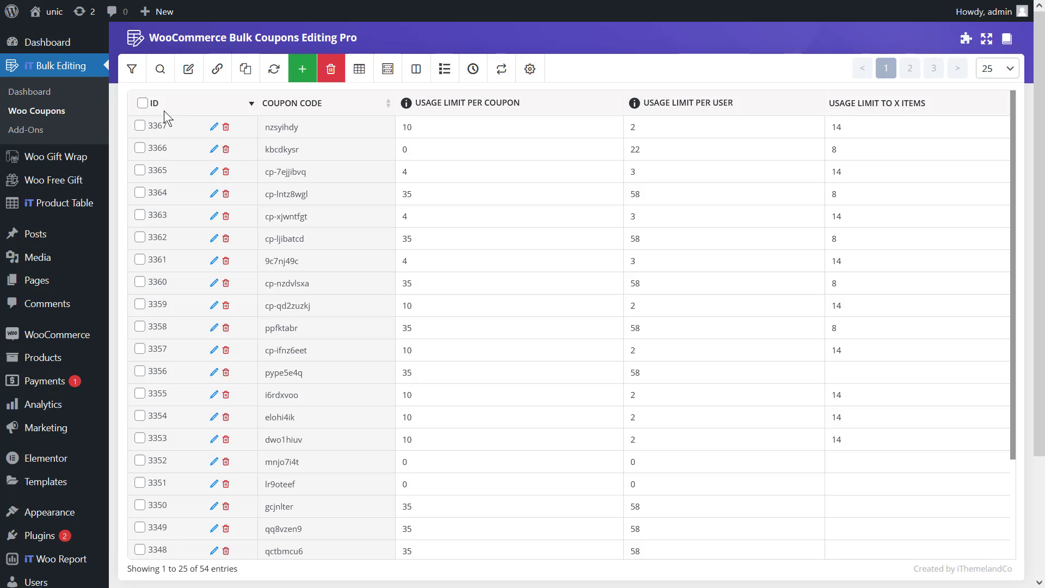
# - Show every available column in the coupon table by selecting all columns in the column profile and applying it
pyautogui.click(360, 69)
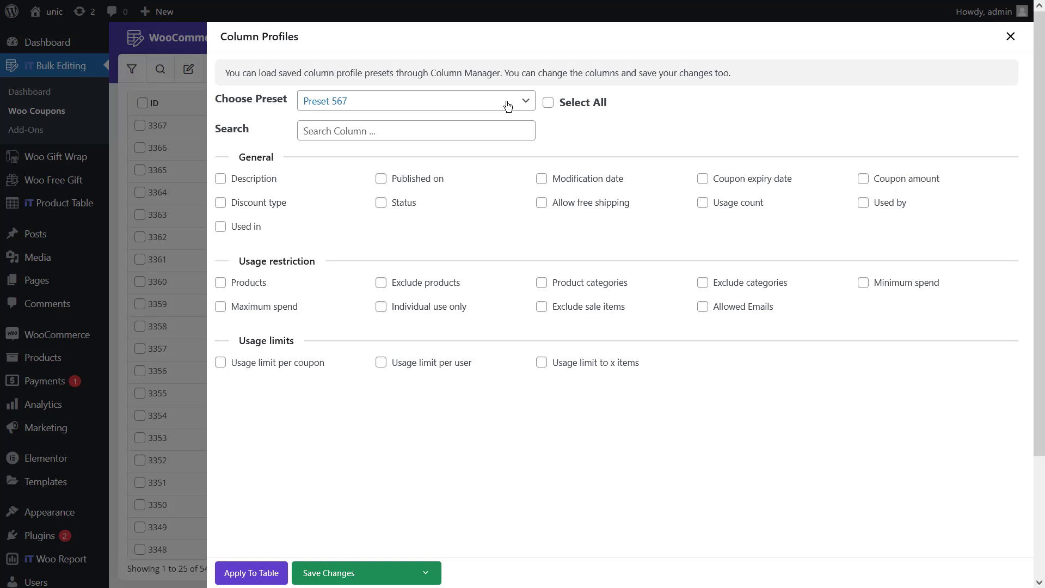
pyautogui.click(549, 105)
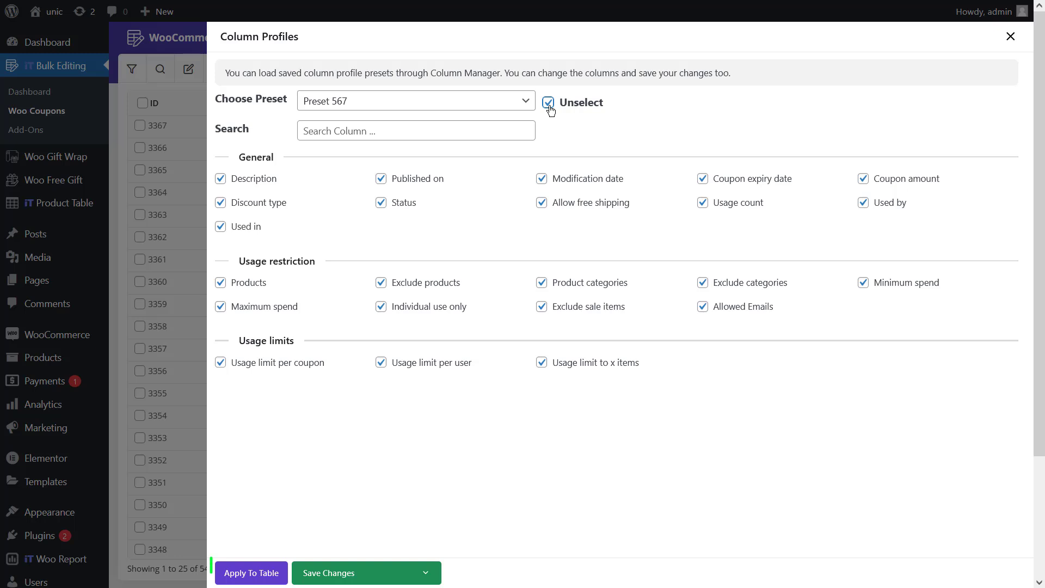
pyautogui.click(272, 578)
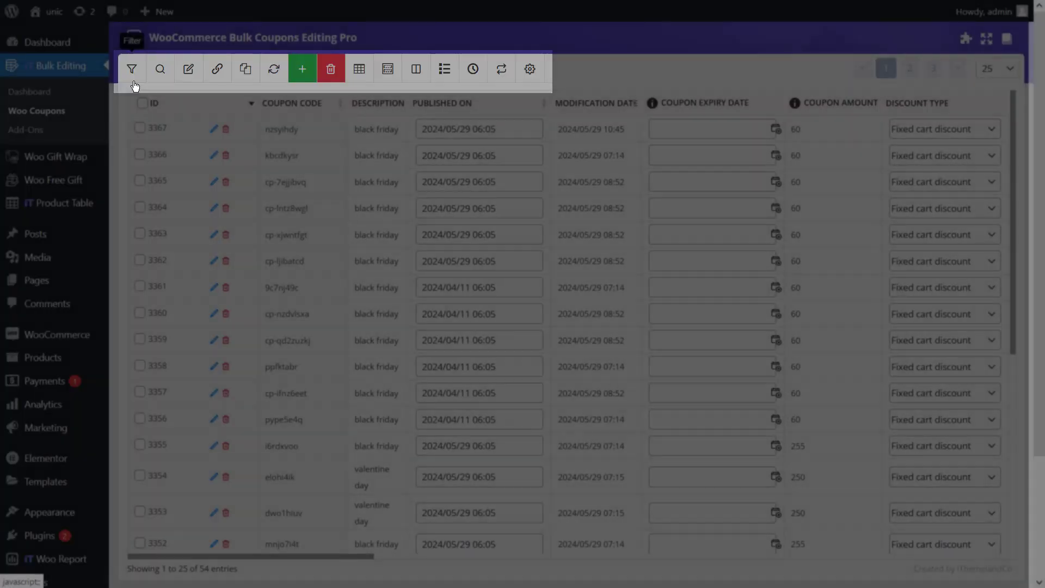
# - Filter the coupons to those with Pending Review status and Fixed cart discount type, then close the filter form
pyautogui.click(133, 80)
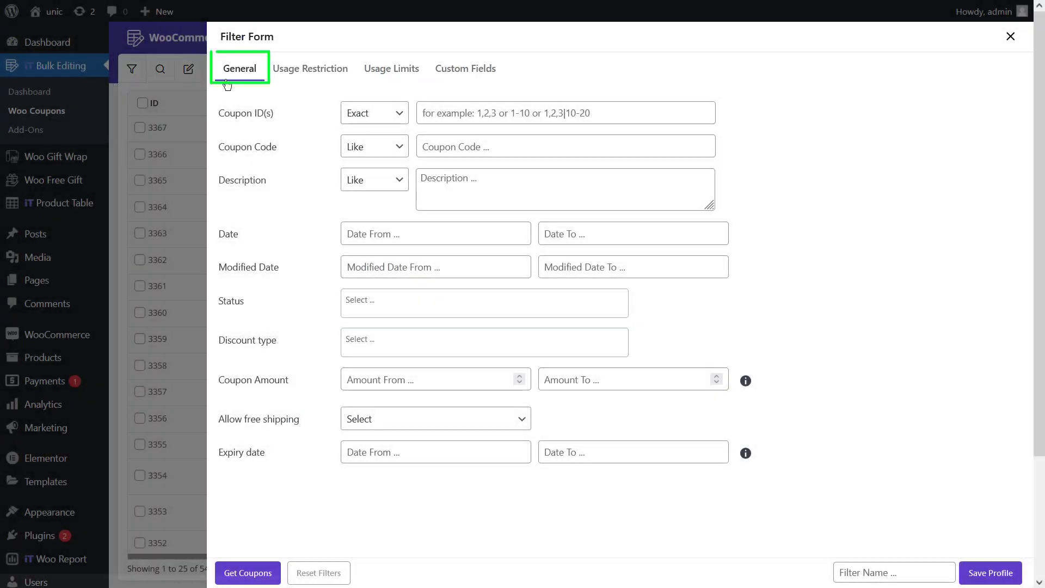
pyautogui.click(362, 300)
pyautogui.click(381, 354)
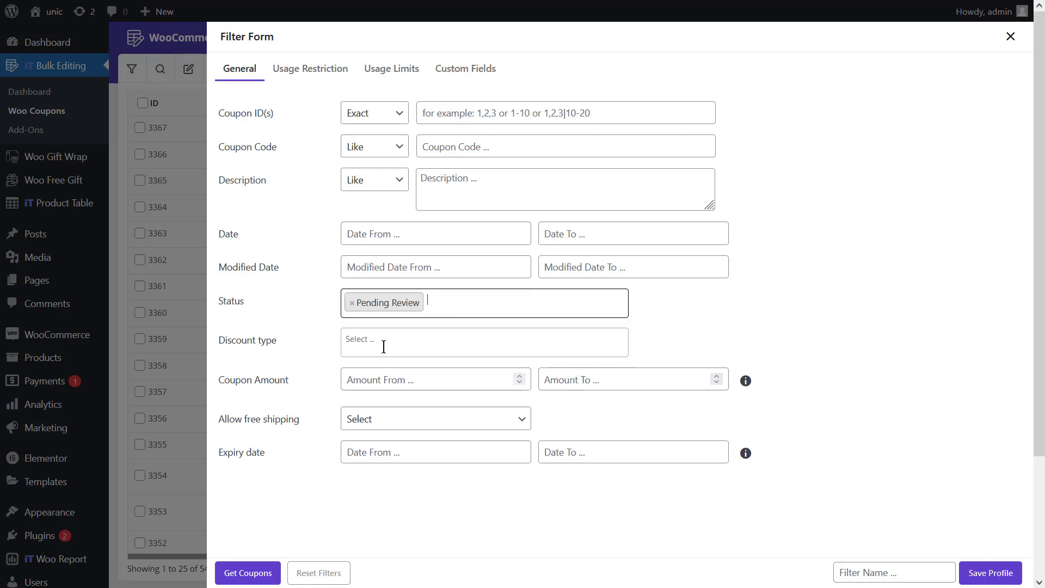
pyautogui.click(384, 346)
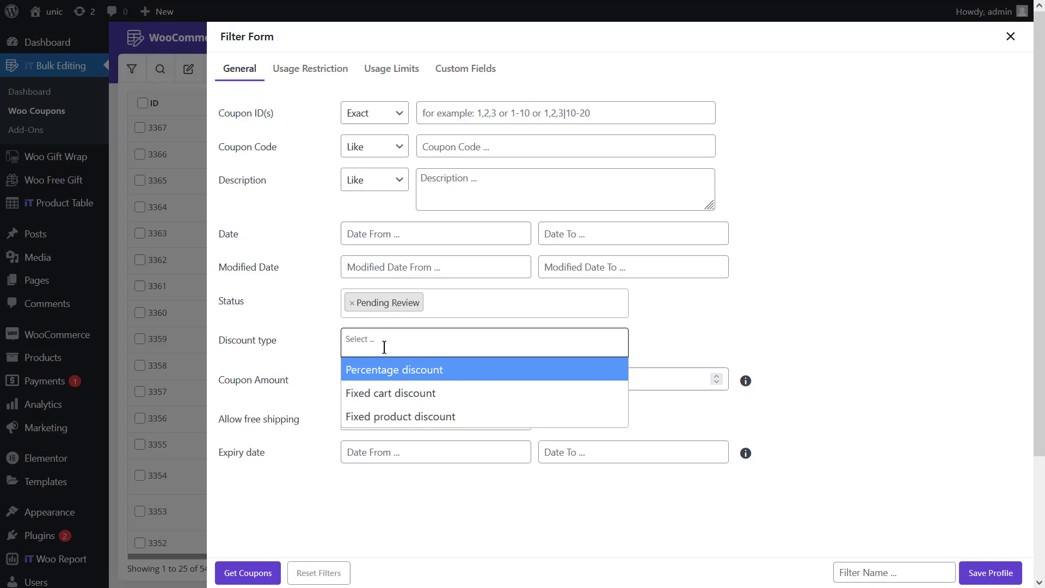
pyautogui.click(395, 407)
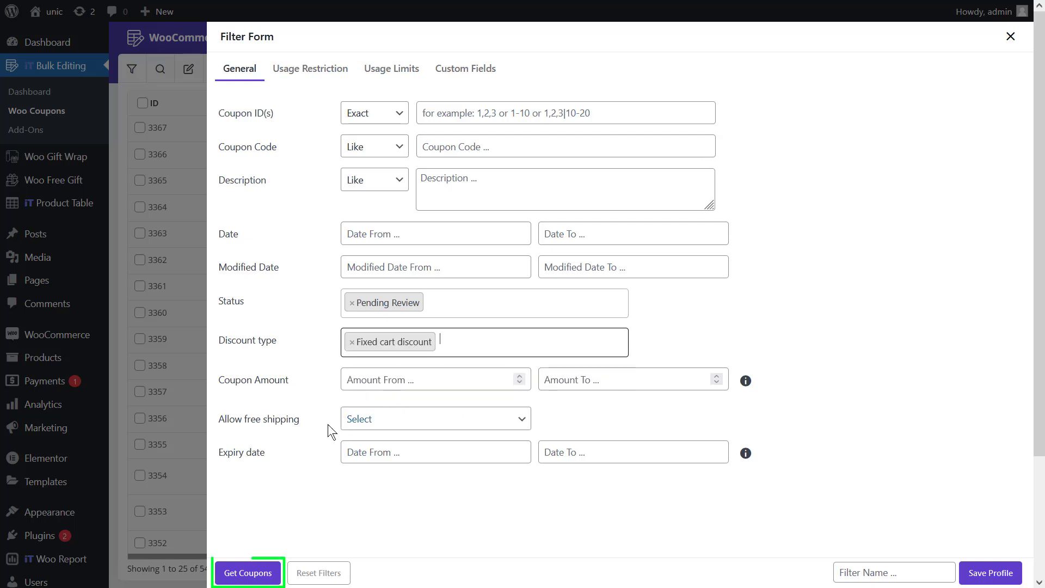
pyautogui.click(246, 572)
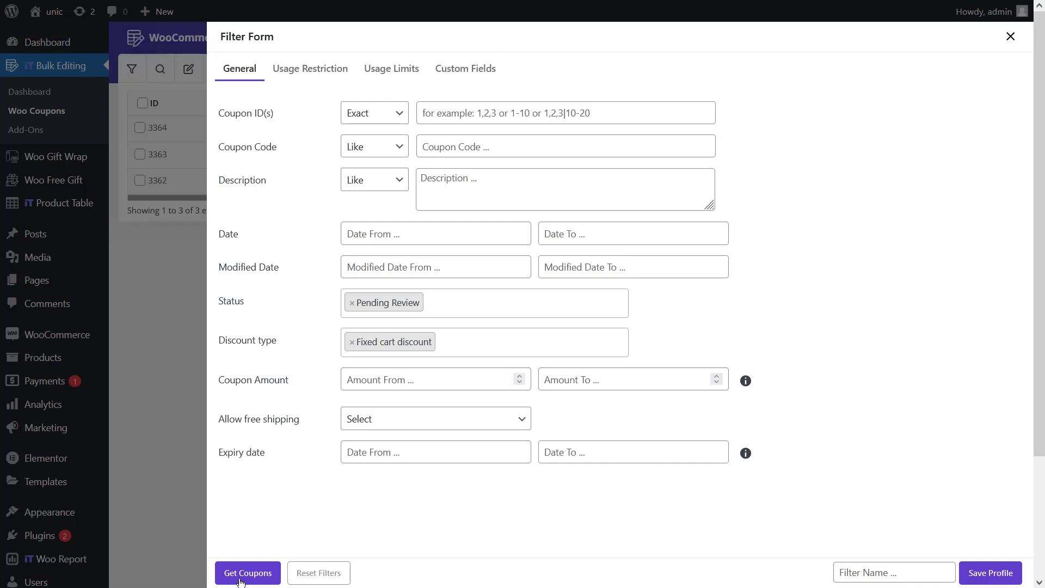
pyautogui.click(161, 355)
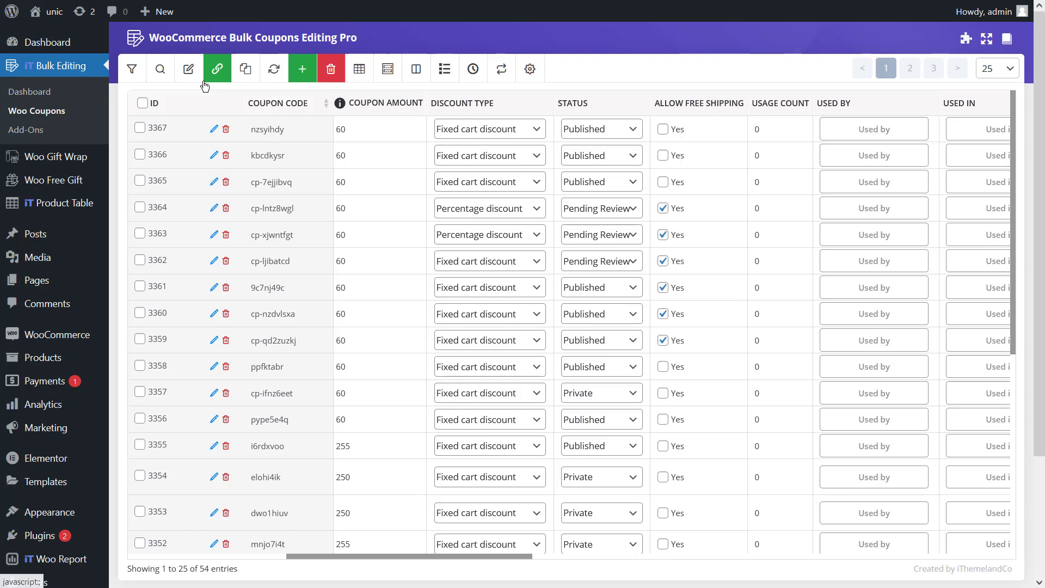
# - Select coupons 3366 and 3365 and set their discount type to Percentage discount
pyautogui.click(140, 154)
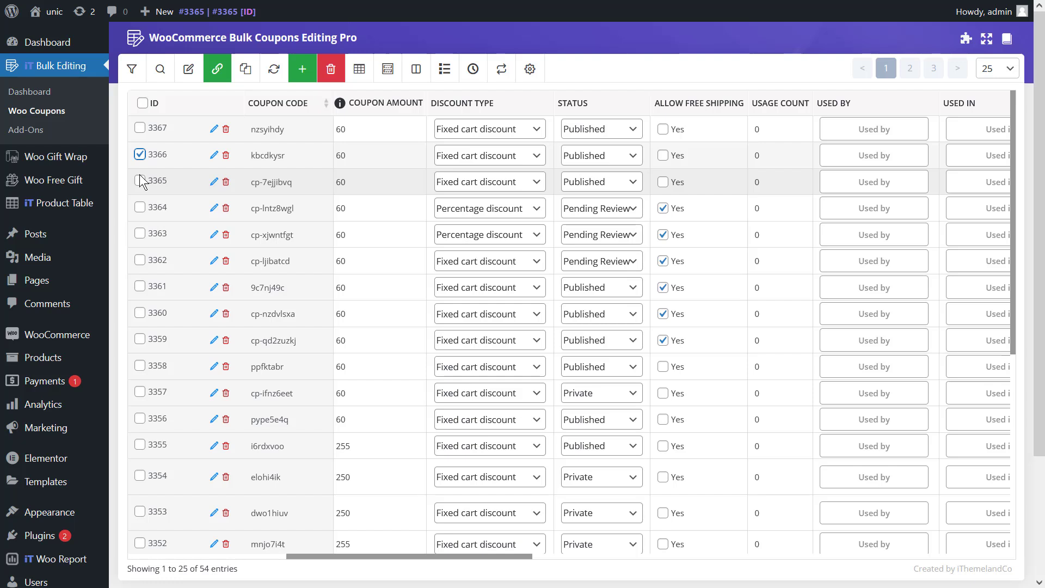
pyautogui.click(139, 175)
pyautogui.click(459, 155)
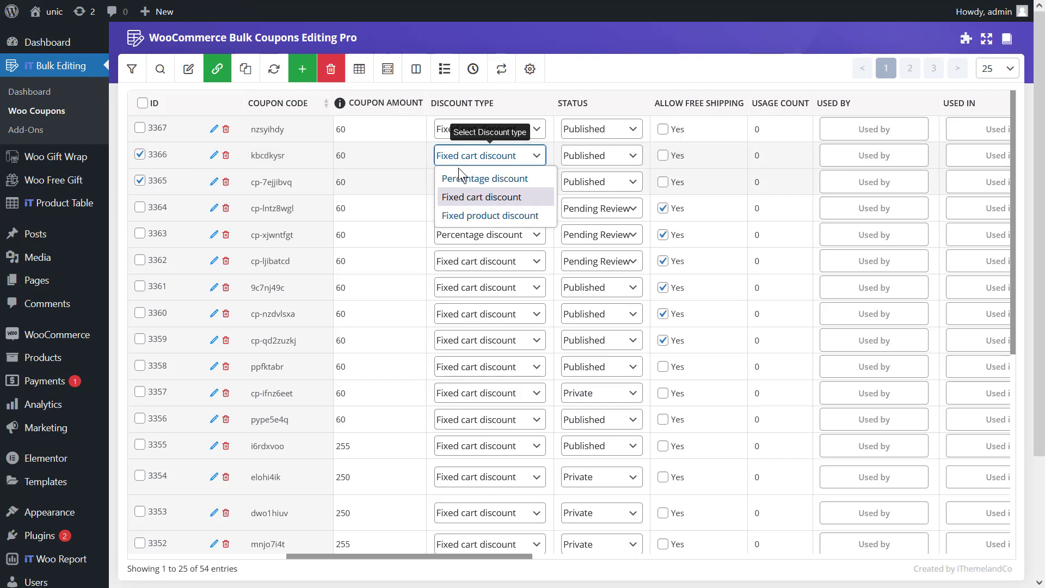
pyautogui.click(459, 175)
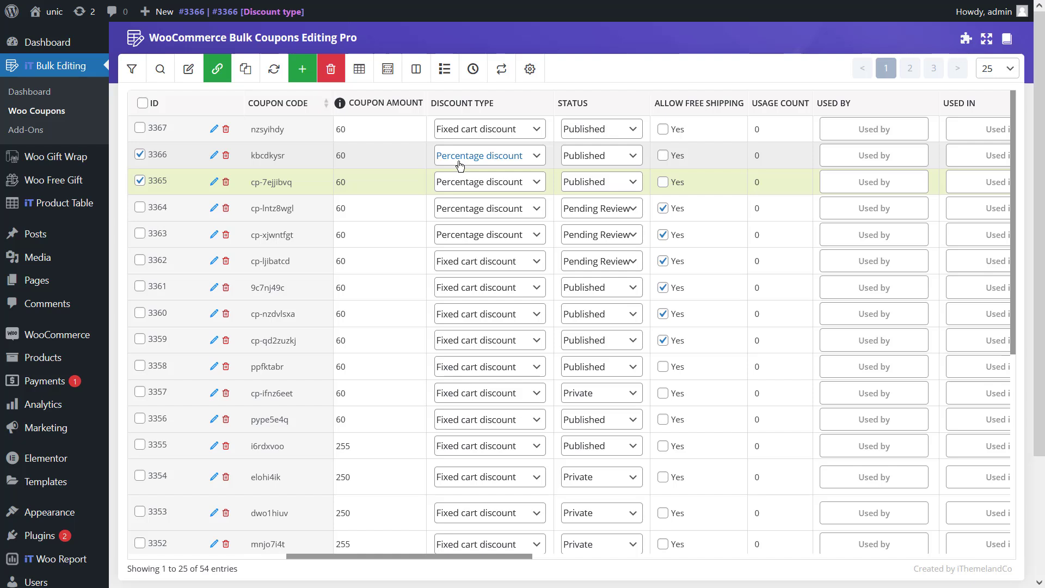
# - Set the status of the selected coupons to Private
pyautogui.click(590, 158)
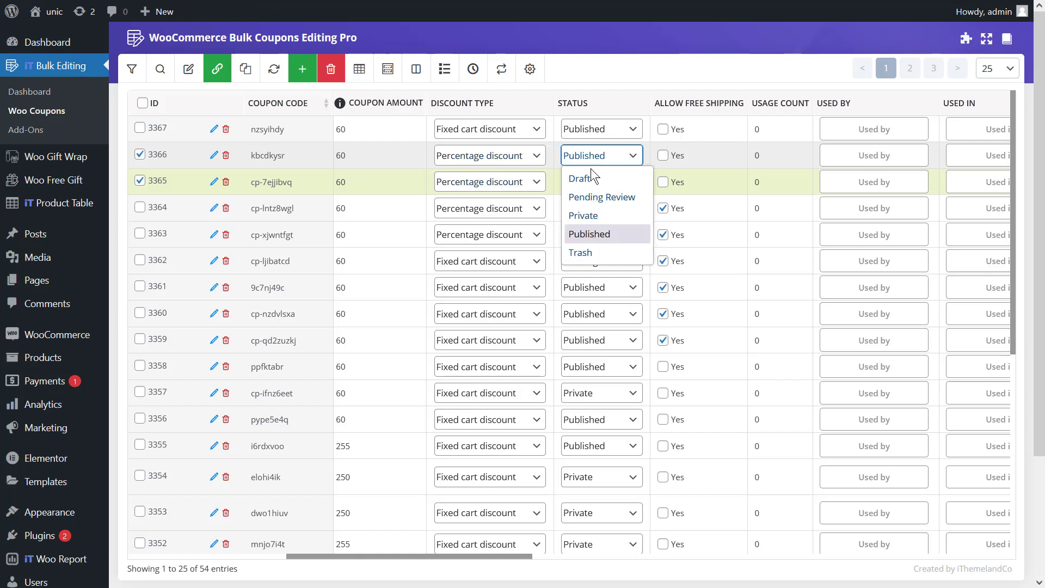
pyautogui.click(605, 215)
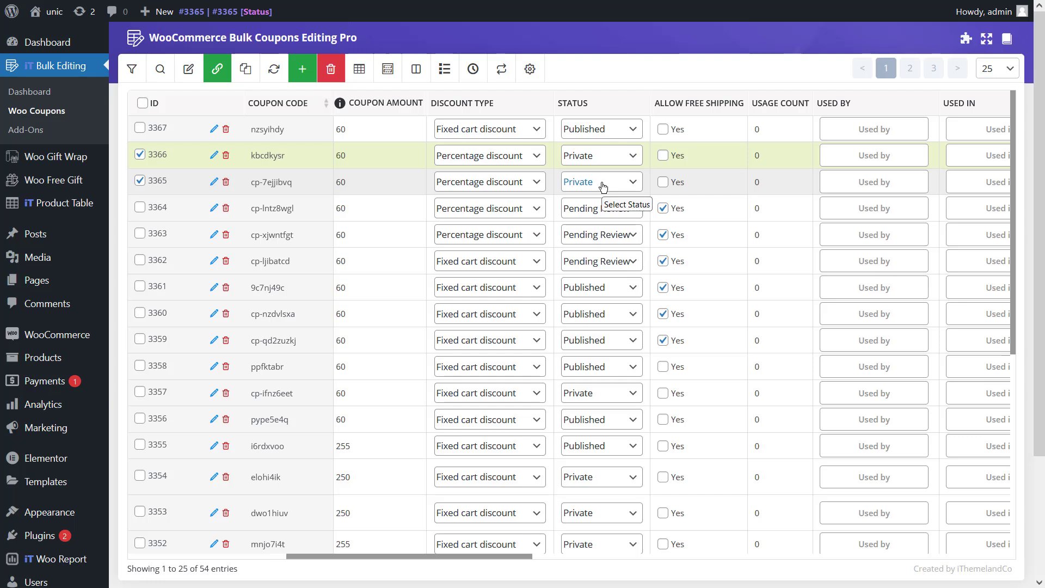
pyautogui.click(359, 166)
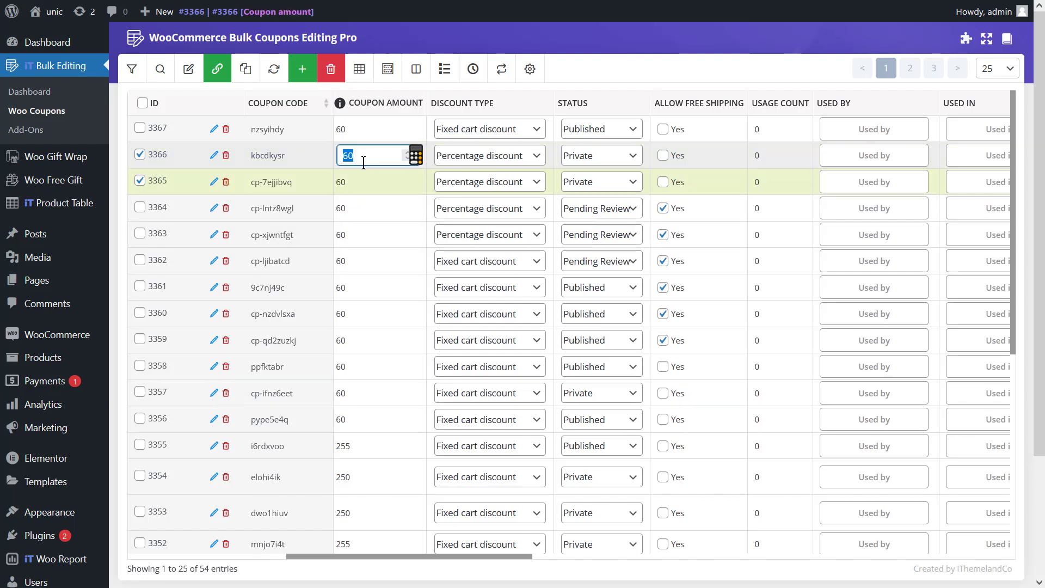
pyautogui.click(415, 158)
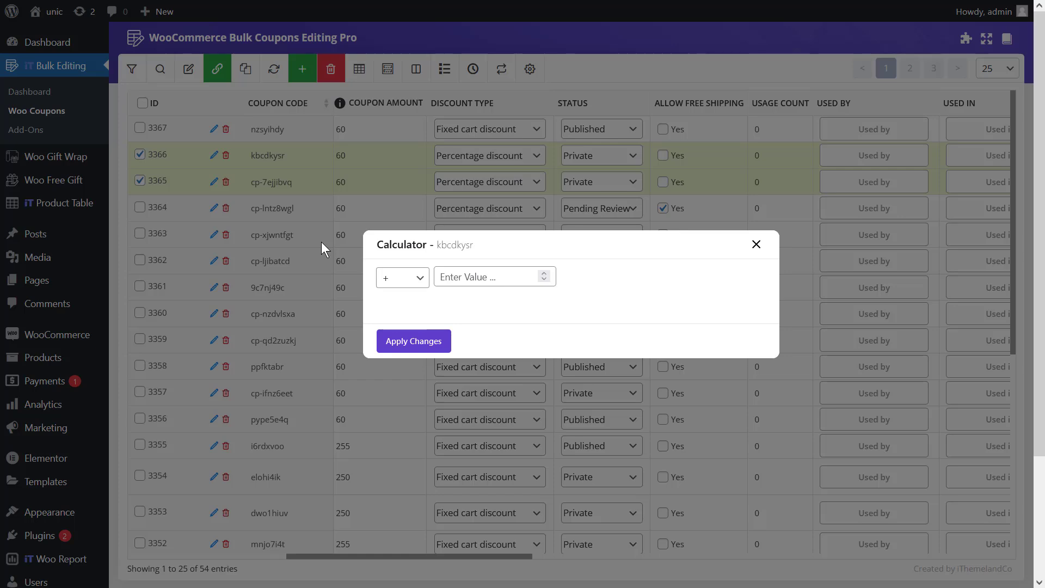
pyautogui.click(180, 256)
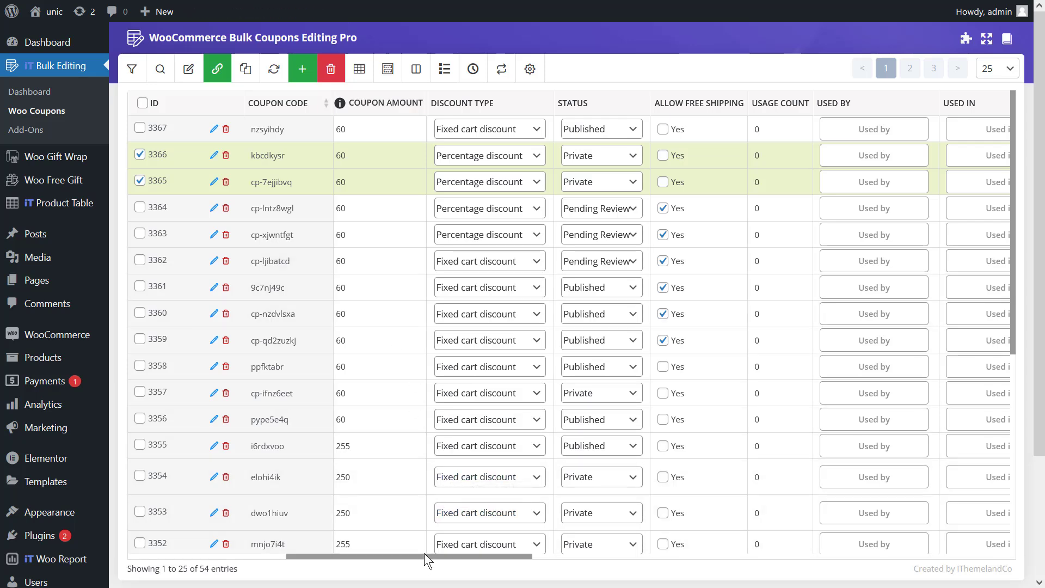
# - Scroll across the table's columns to review the selected coupons' usage restriction and limit fields
pyautogui.moveTo(424, 553); pyautogui.dragTo(909, 550)
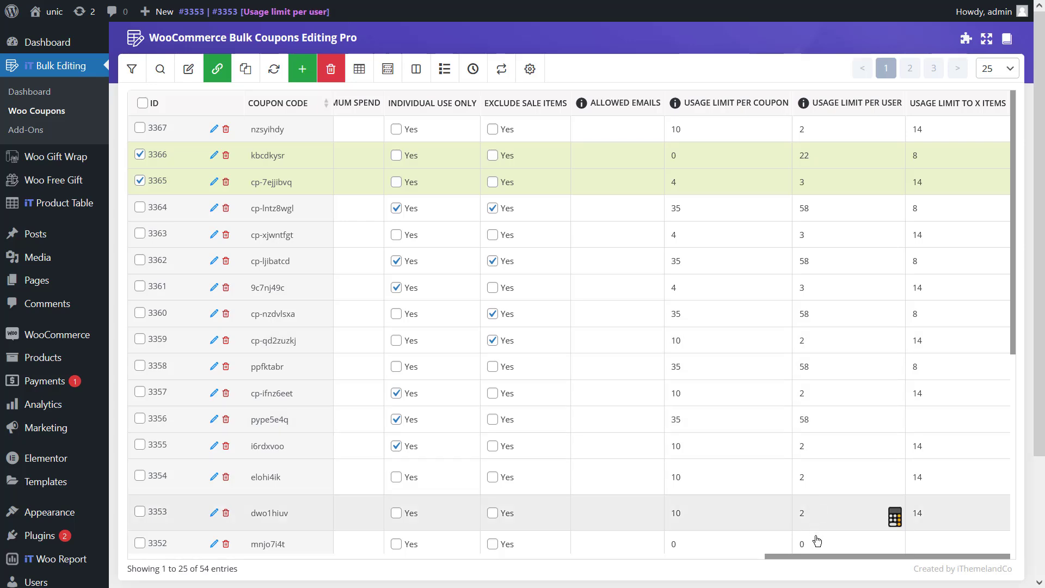
pyautogui.moveTo(817, 559); pyautogui.dragTo(396, 531)
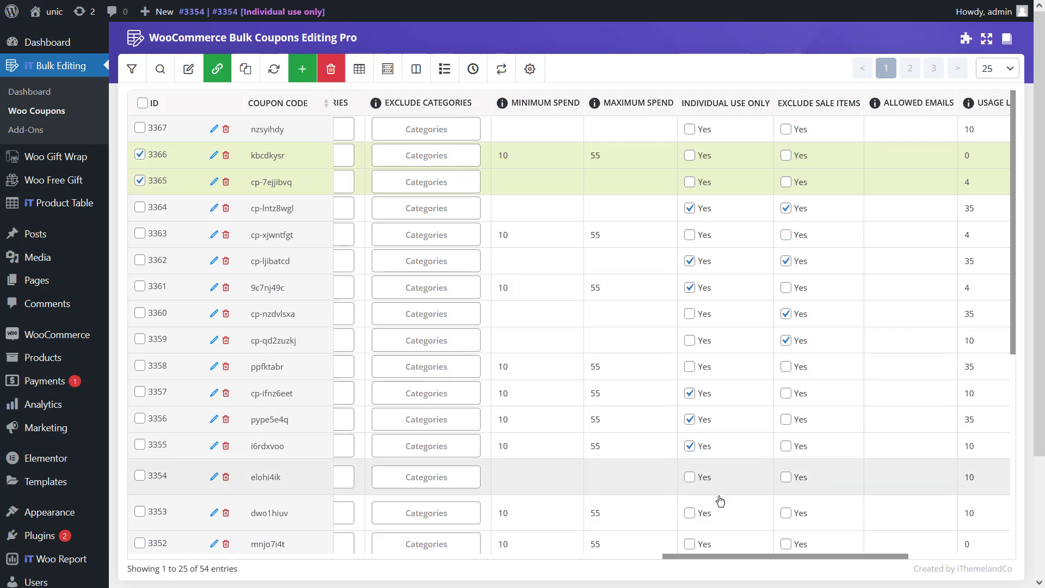
pyautogui.moveTo(681, 557); pyautogui.dragTo(799, 560)
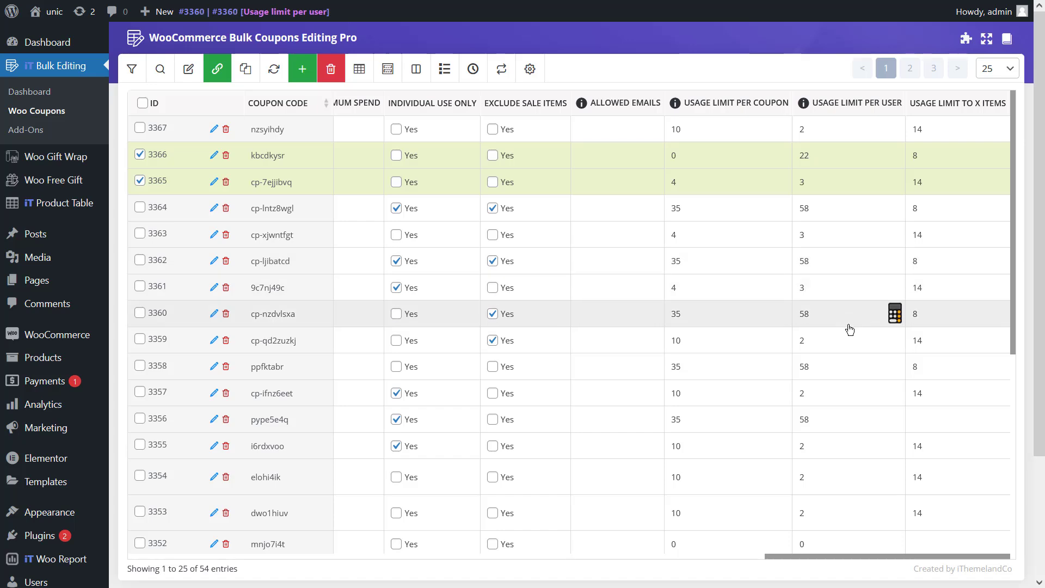
pyautogui.moveTo(780, 556); pyautogui.dragTo(370, 555)
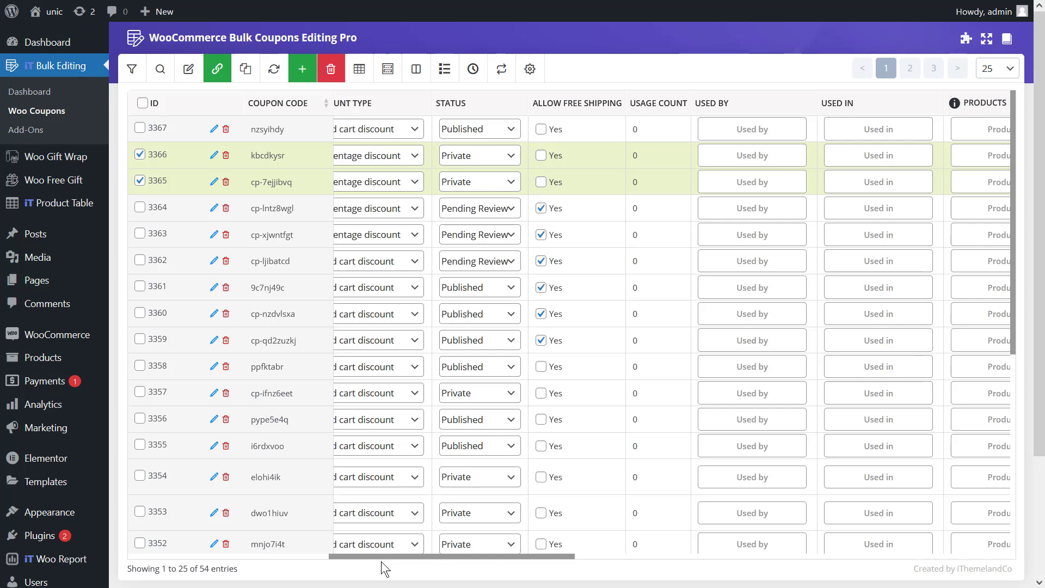
pyautogui.moveTo(381, 557); pyautogui.dragTo(154, 536)
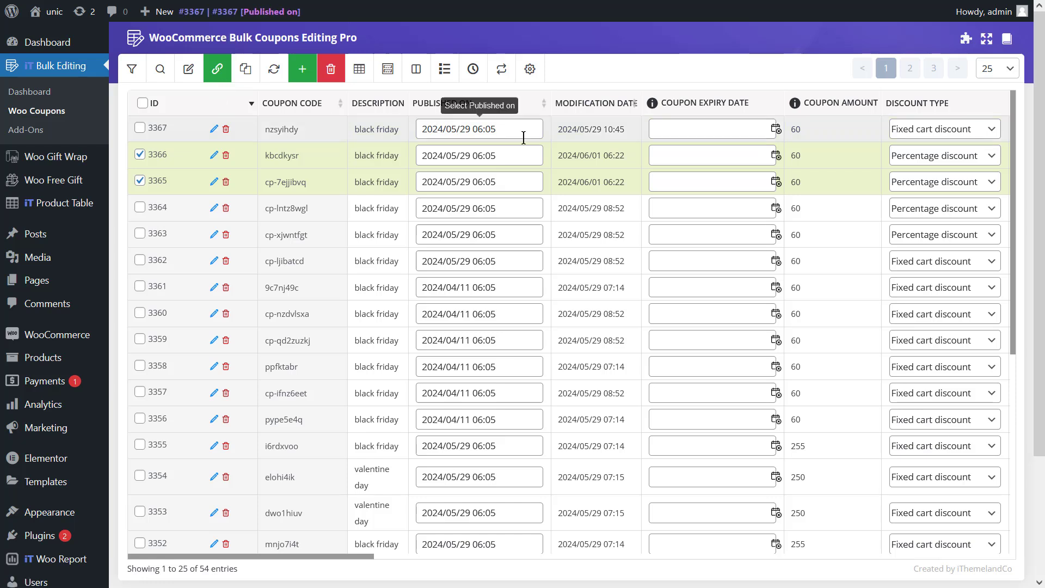
# - Set the coupon expiry date of the selected coupons to 2024/06/20
pyautogui.click(722, 154)
pyautogui.click(754, 265)
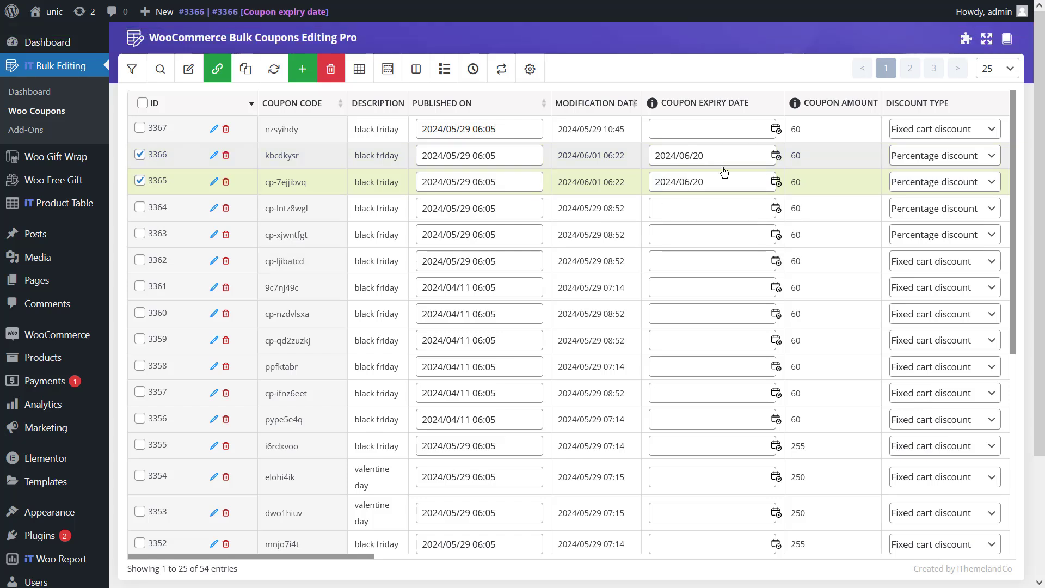
# - Set the published date of the selected coupons to 2024/05/24 06:05
pyautogui.click(490, 156)
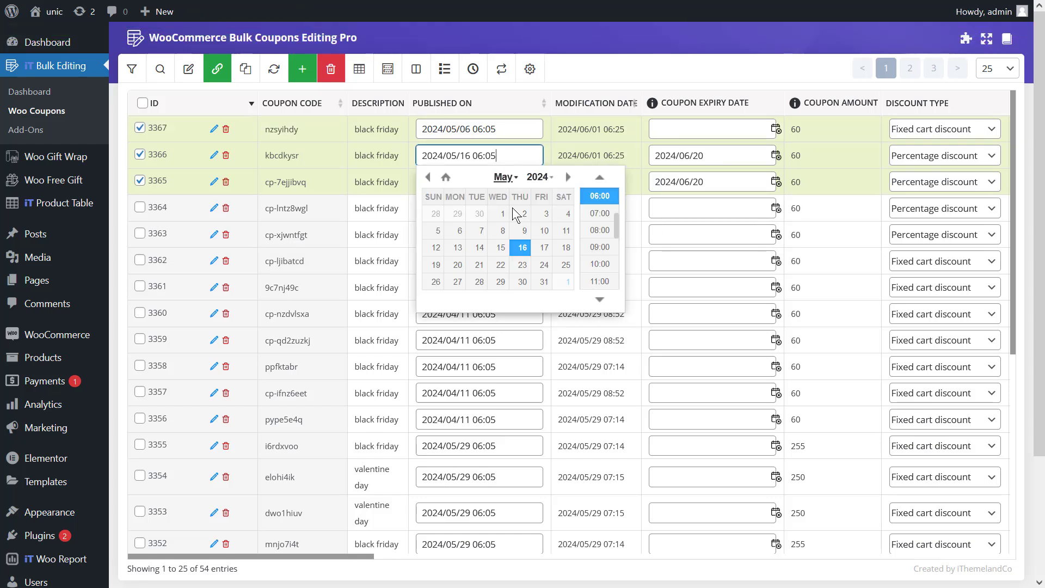
pyautogui.click(543, 265)
pyautogui.doubleClick(543, 267)
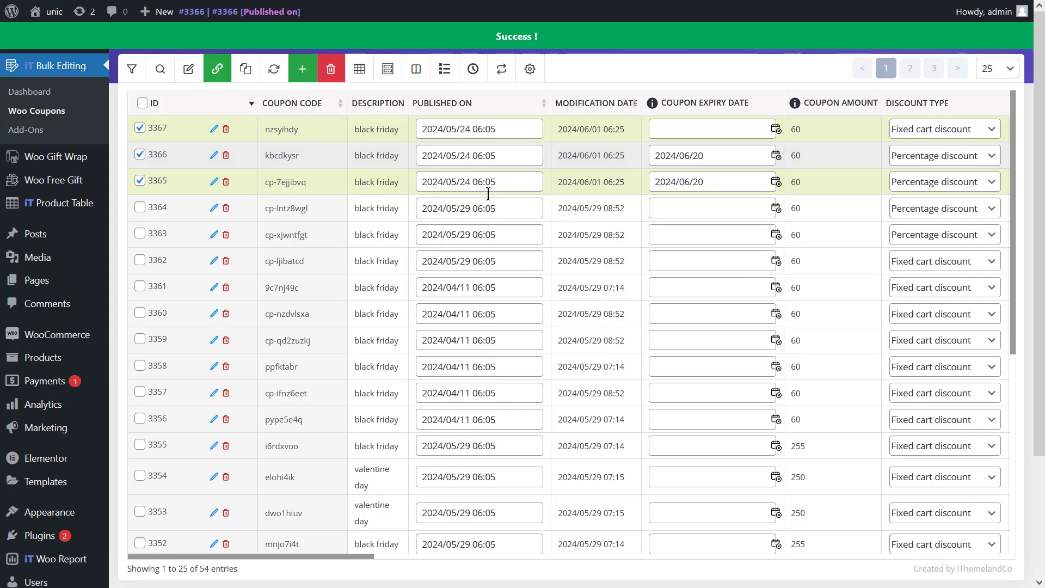
# - Select coupons 3362 through 3366 and enable free shipping for all of them at once
pyautogui.moveTo(262, 557); pyautogui.dragTo(399, 533)
pyautogui.moveTo(400, 533); pyautogui.dragTo(443, 514)
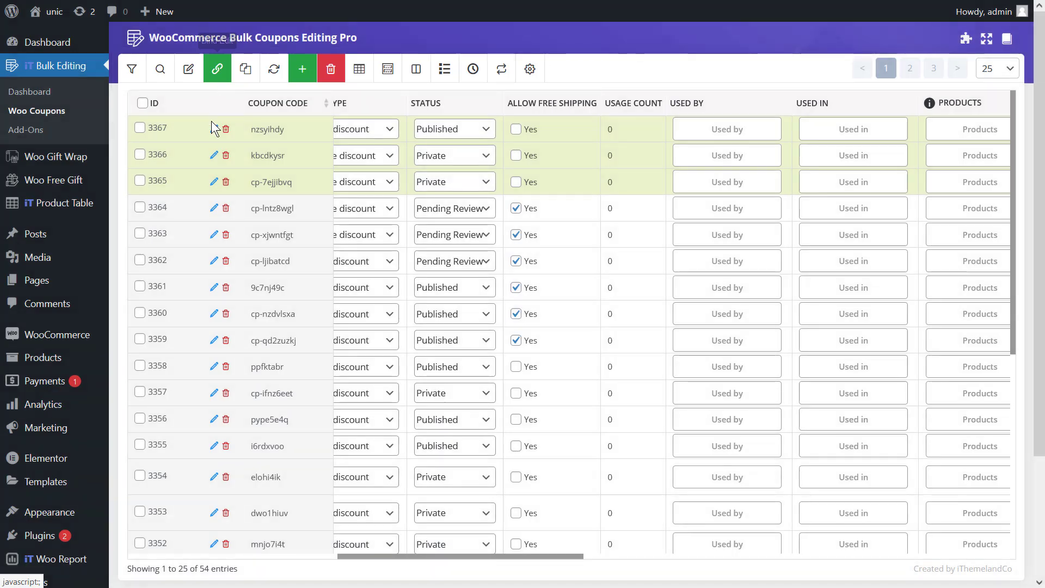
pyautogui.click(140, 207)
pyautogui.click(140, 234)
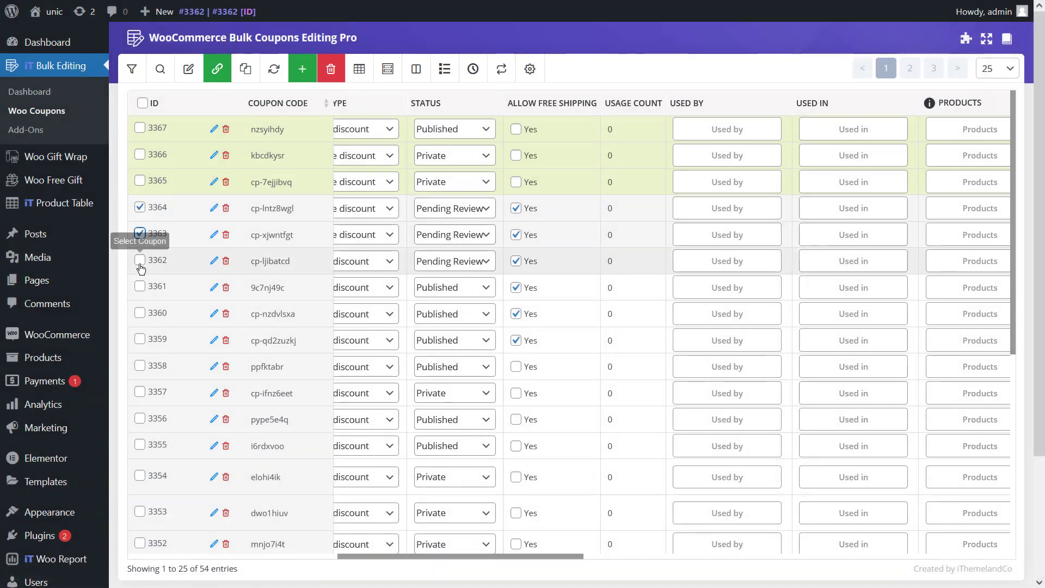
pyautogui.click(140, 260)
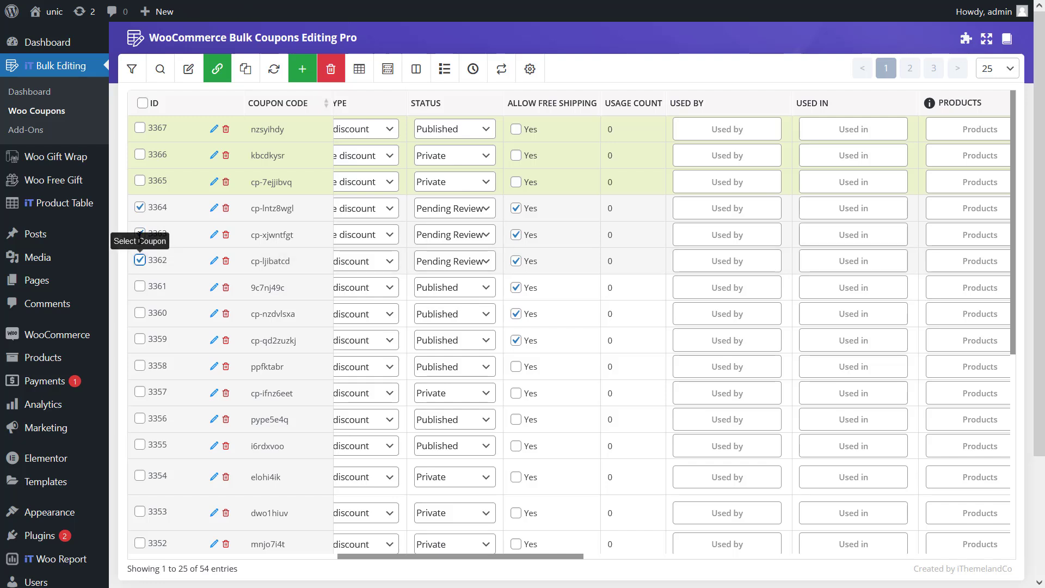
pyautogui.click(140, 181)
pyautogui.click(140, 154)
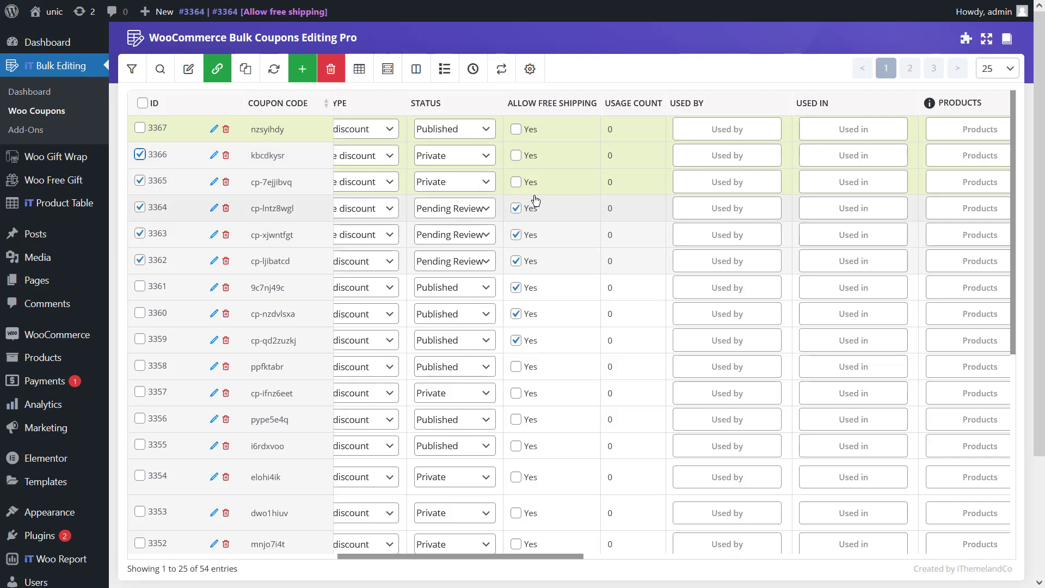
pyautogui.click(517, 157)
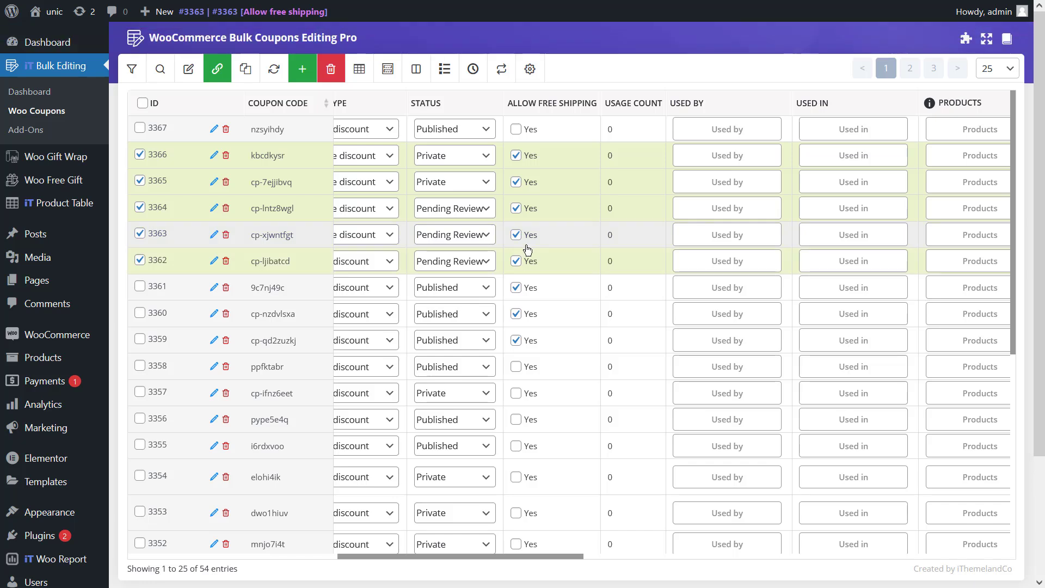
# - Reselect coupons 3366, 3363, 3364 and 3365 for the next bulk edit
pyautogui.hscroll(-1, 618, 424)
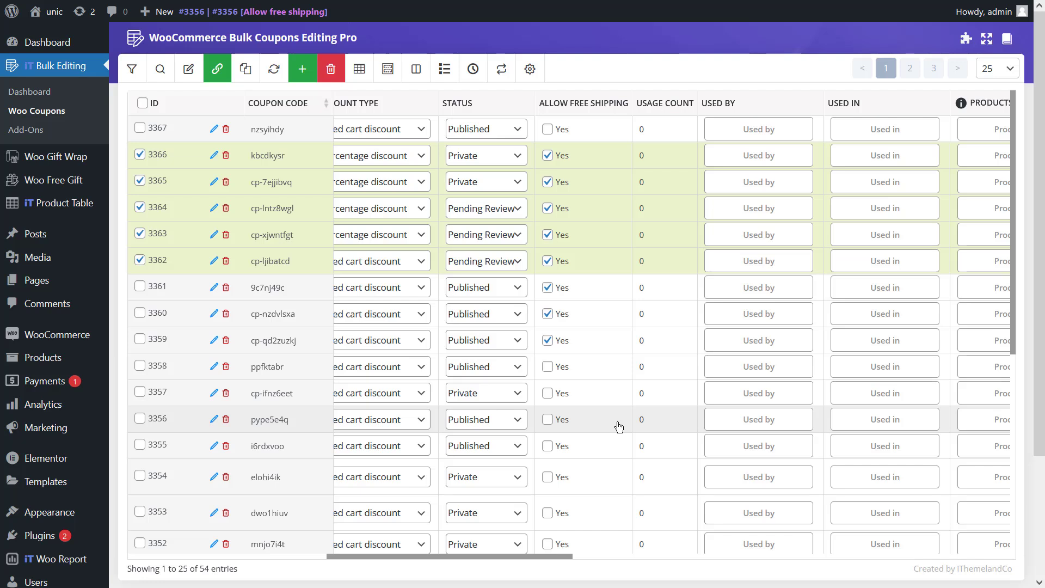
pyautogui.click(223, 72)
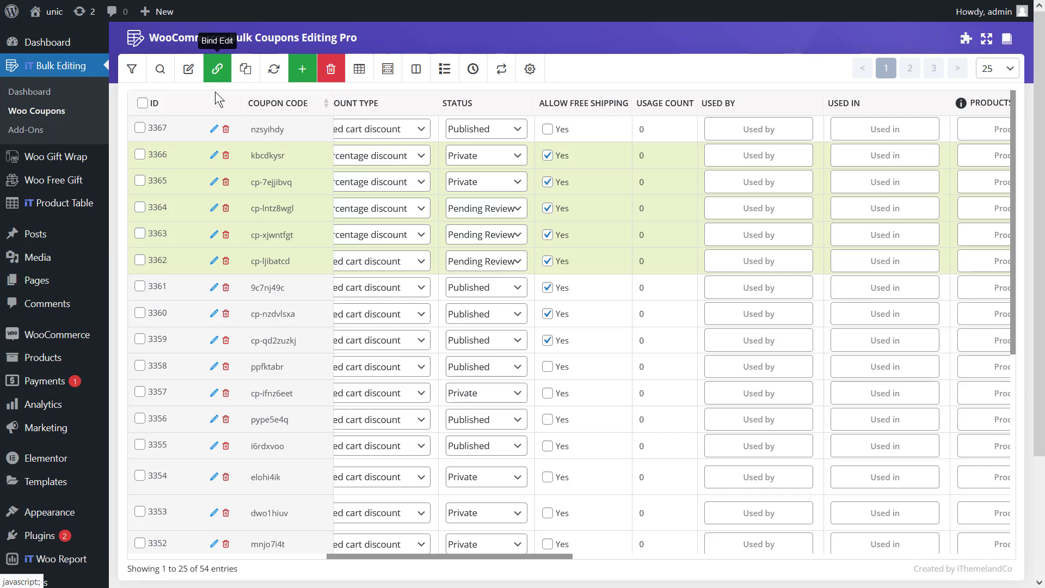
pyautogui.click(150, 158)
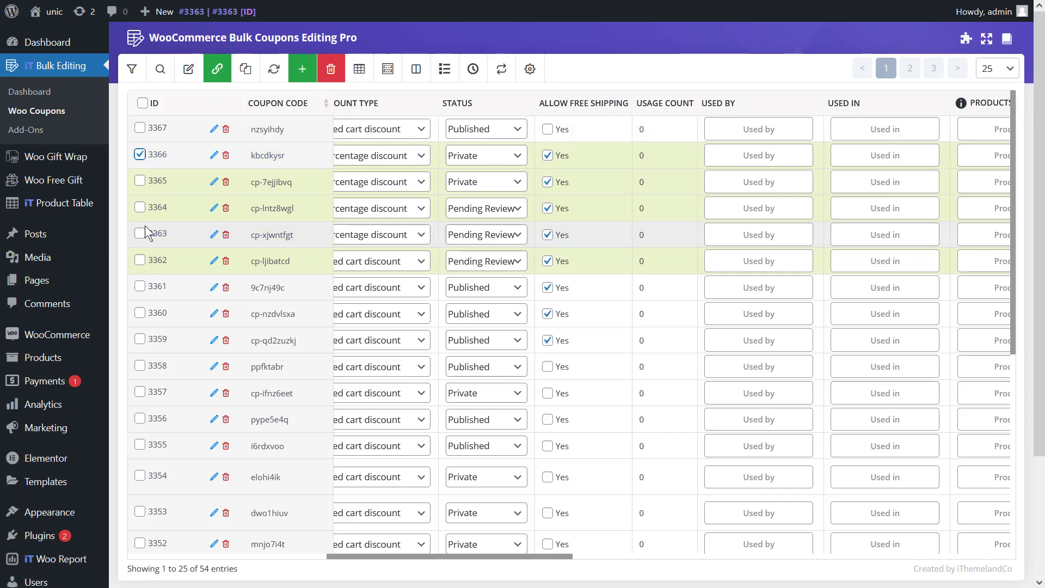
pyautogui.click(148, 233)
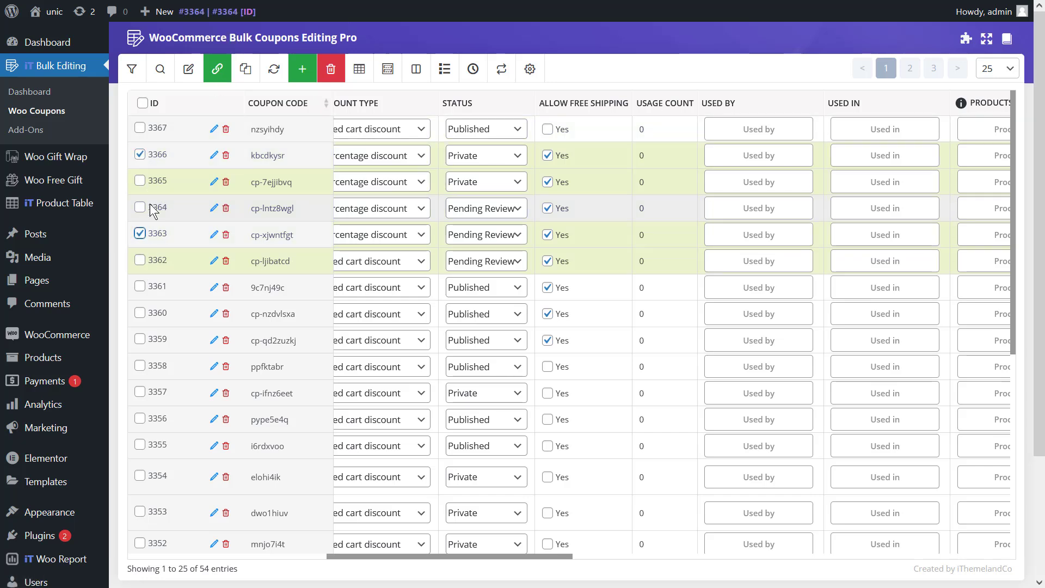
pyautogui.click(143, 207)
pyautogui.click(141, 180)
# - Add Food Dish 03 and Vino brut to the products of coupon cp-7ejjibvq, applying it to all selected coupons, and save
pyautogui.moveTo(343, 555); pyautogui.dragTo(477, 556)
pyautogui.click(631, 192)
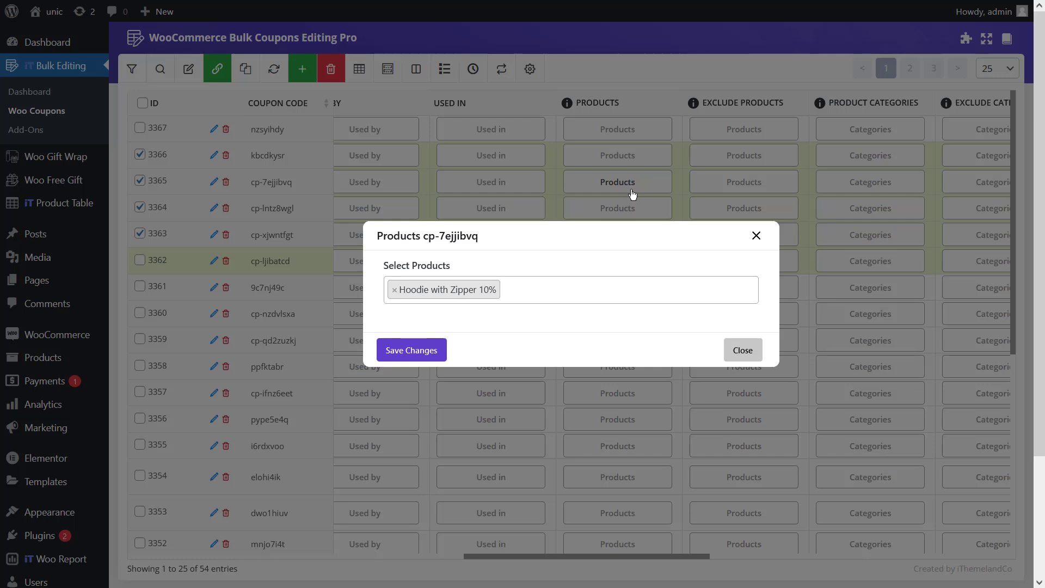
pyautogui.click(563, 299)
pyautogui.write('foo')
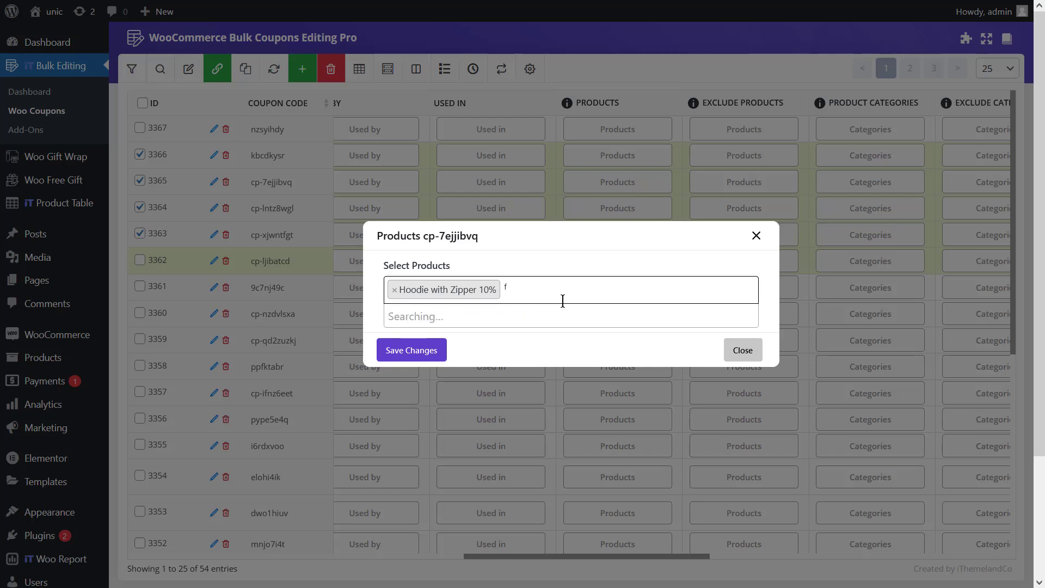
pyautogui.press('Return')
pyautogui.write('m')
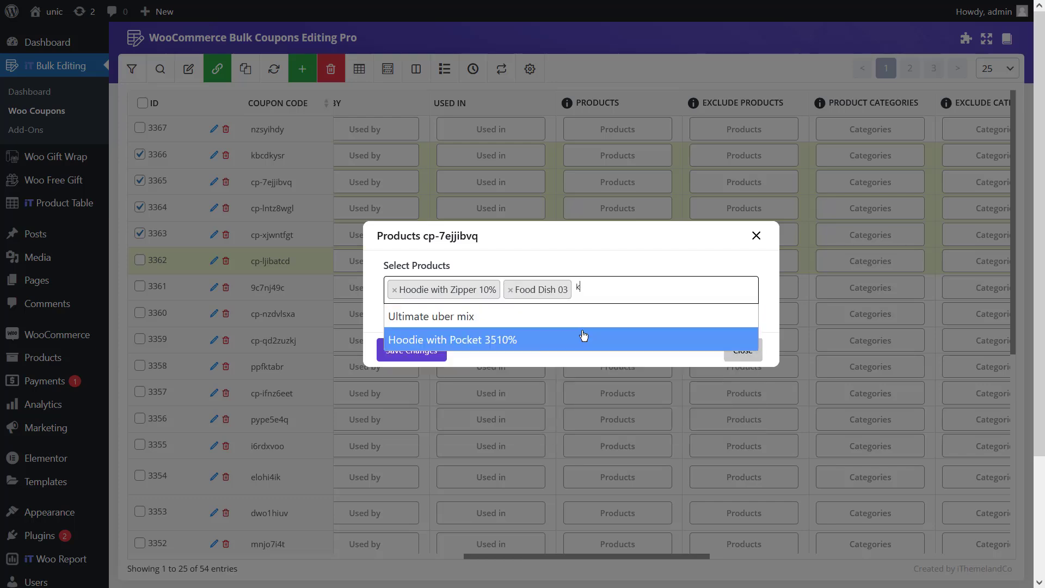
pyautogui.click(560, 373)
pyautogui.click(430, 352)
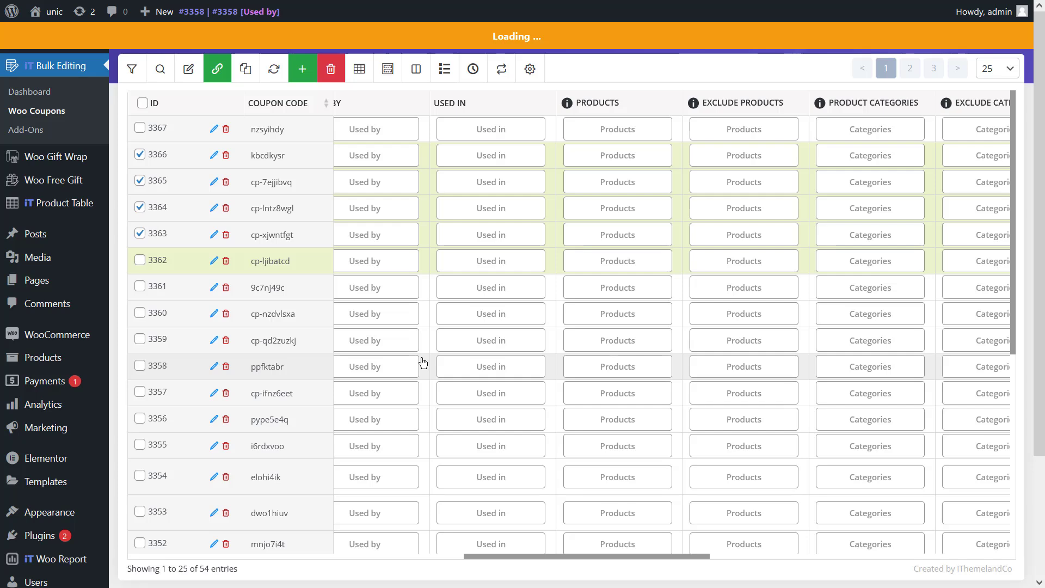
# - Check the product lists of coupons kbcdkysr and cp-lntz8wgl
pyautogui.hscroll(5, 665, 443)
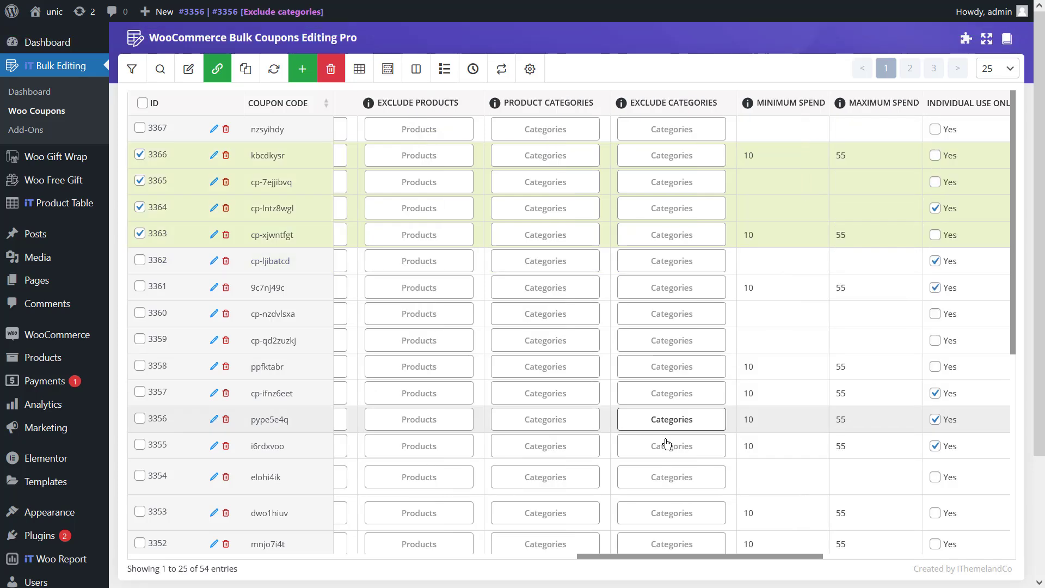
pyautogui.moveTo(678, 557); pyautogui.dragTo(567, 556)
pyautogui.click(611, 157)
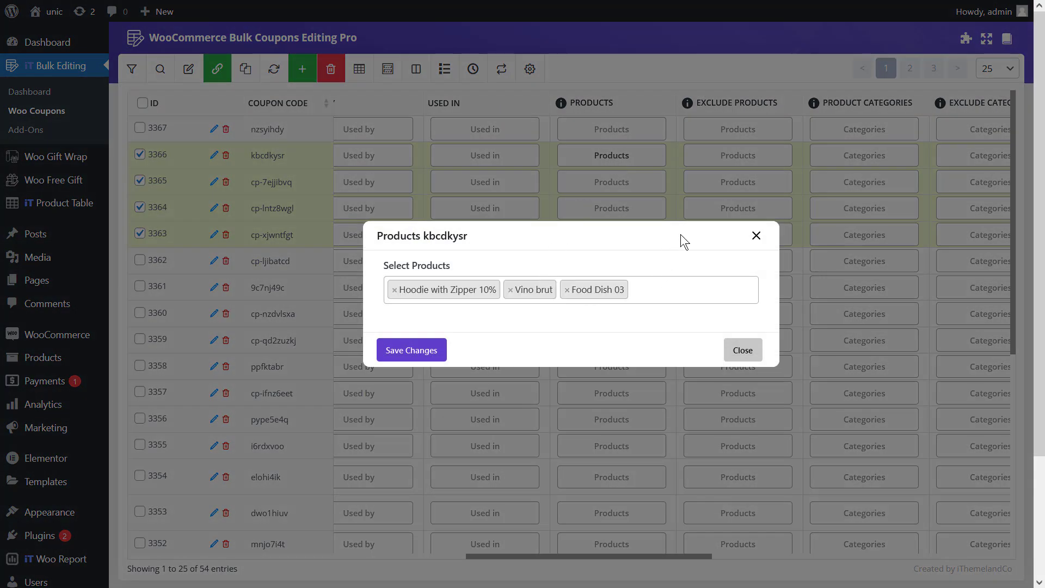
pyautogui.click(690, 198)
pyautogui.click(644, 210)
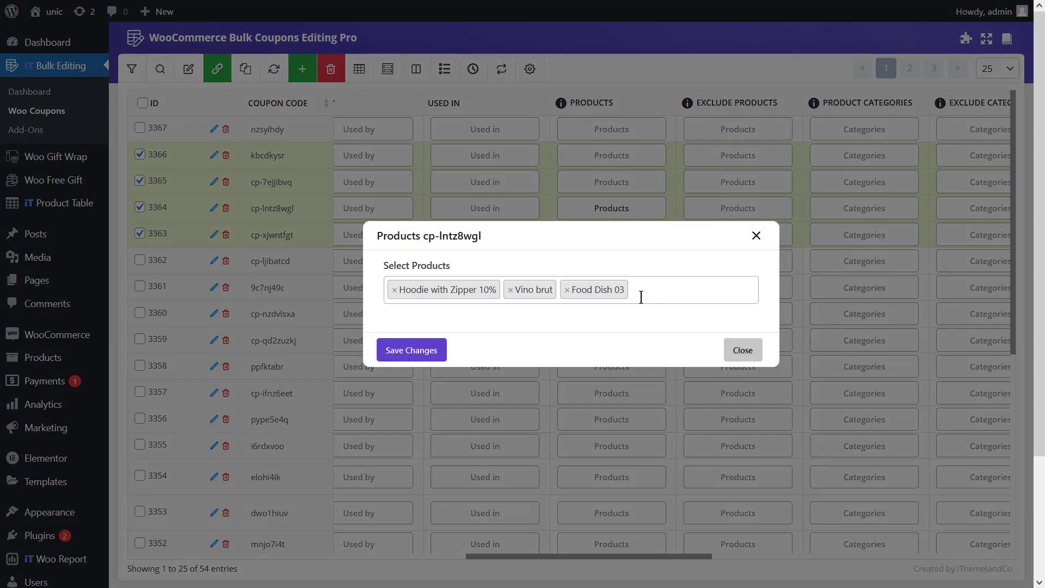
pyautogui.click(563, 180)
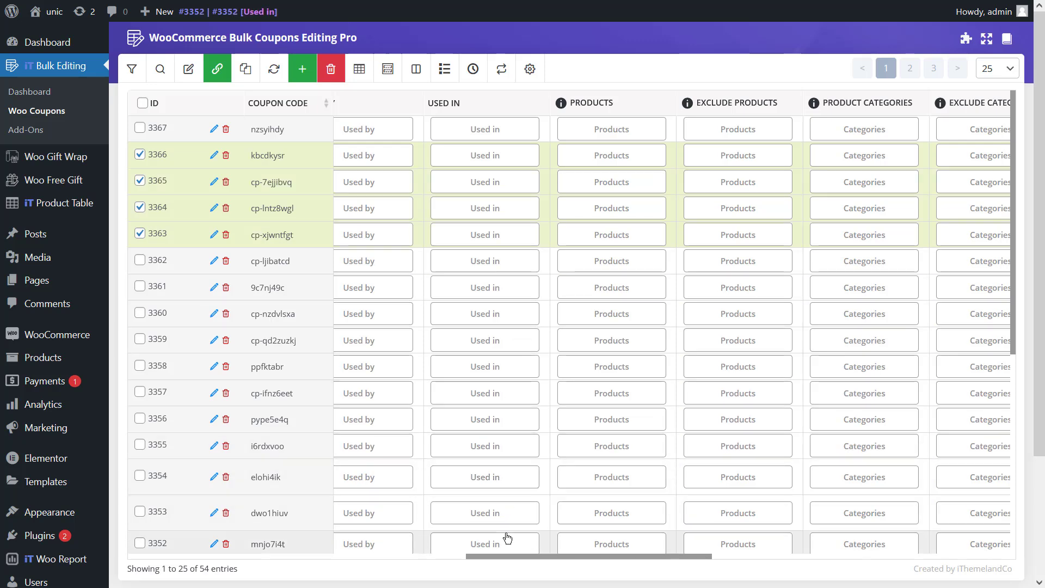
# - Append 05 to the description of coupon cp-7ejjibvq
pyautogui.moveTo(508, 554); pyautogui.dragTo(129, 537)
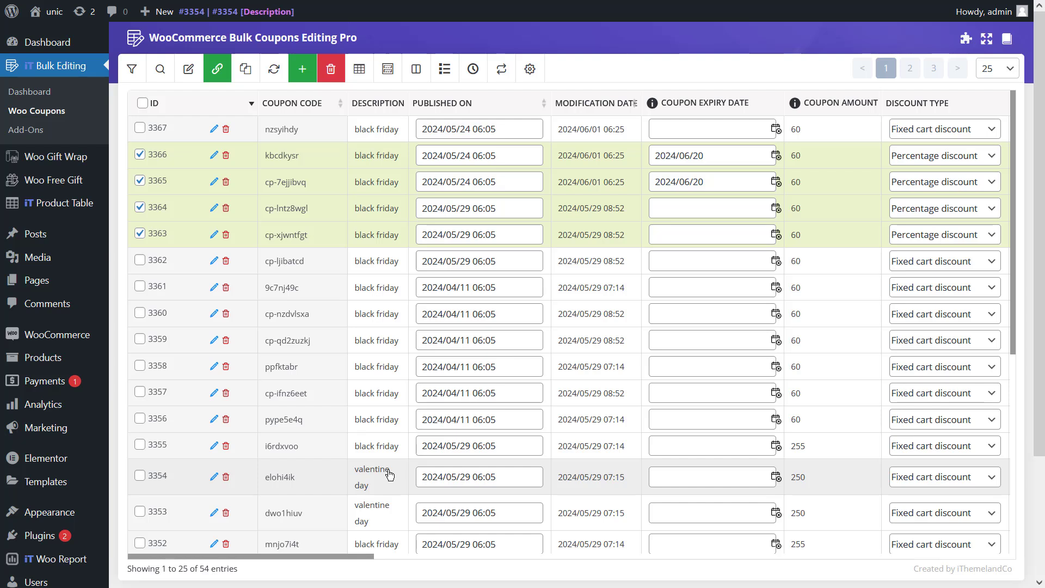
pyautogui.click(378, 187)
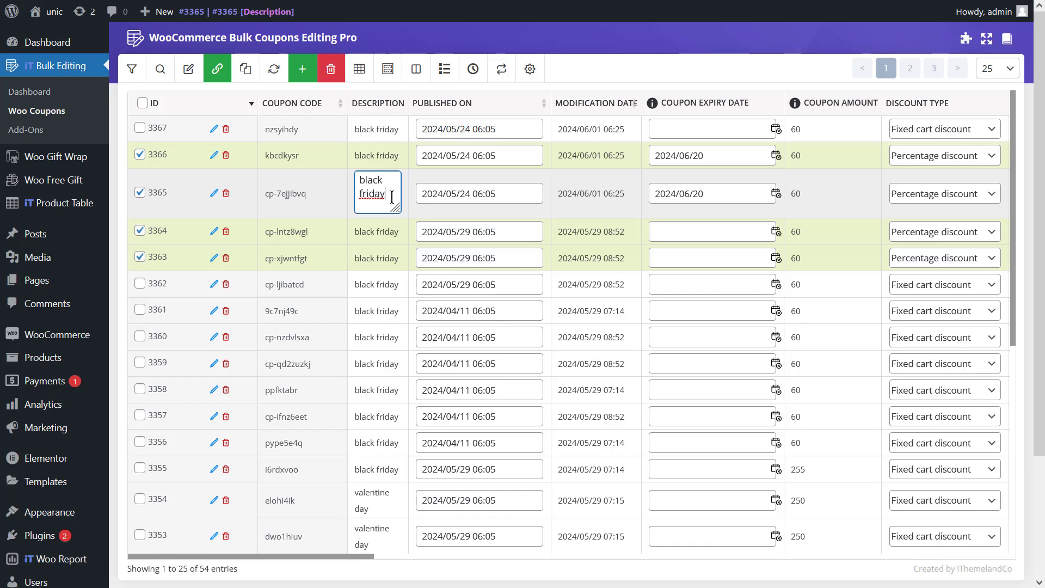
pyautogui.write('05')
pyautogui.press('Return')
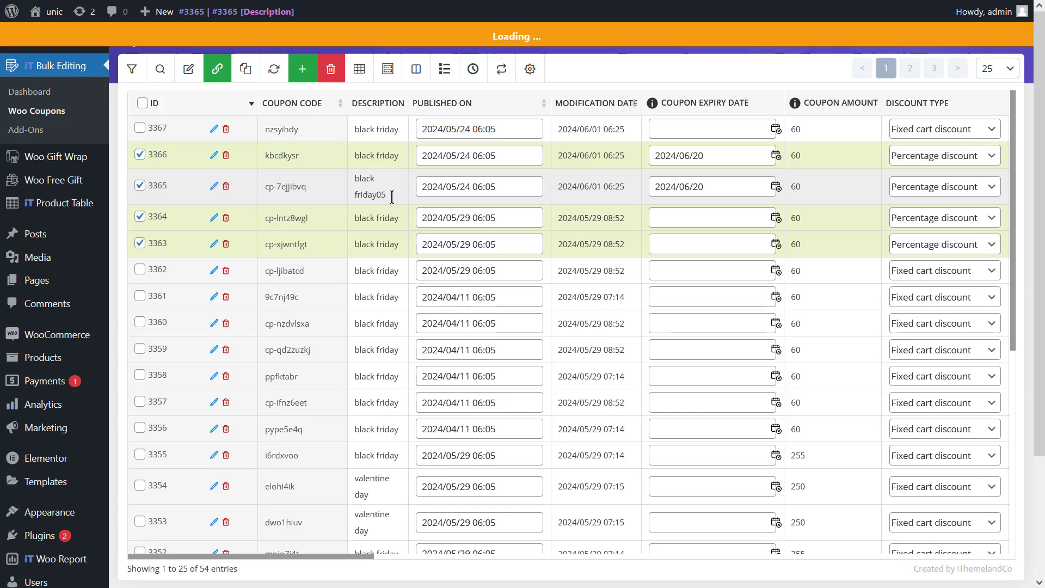